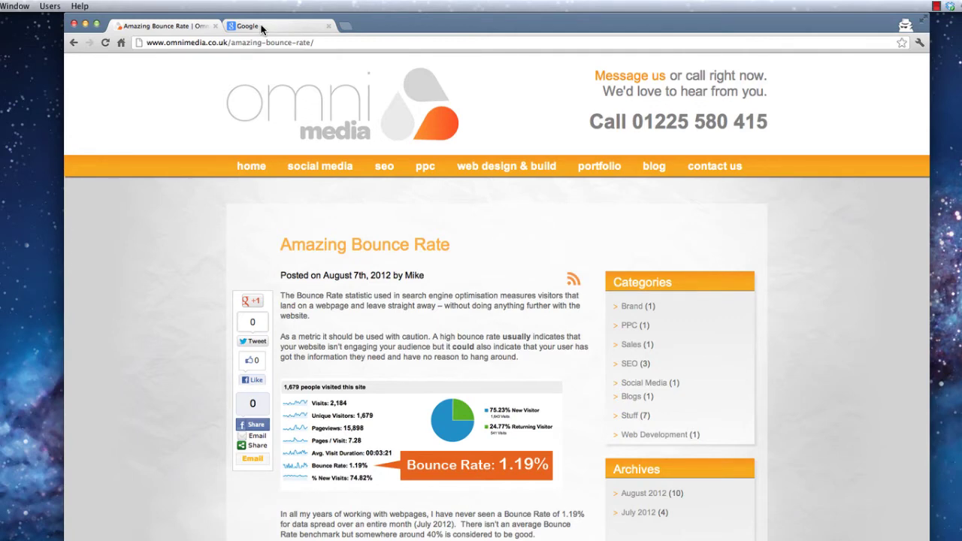
# Switch to the open Google page and search the web for "bounce rate".
pyautogui.click(261, 28)
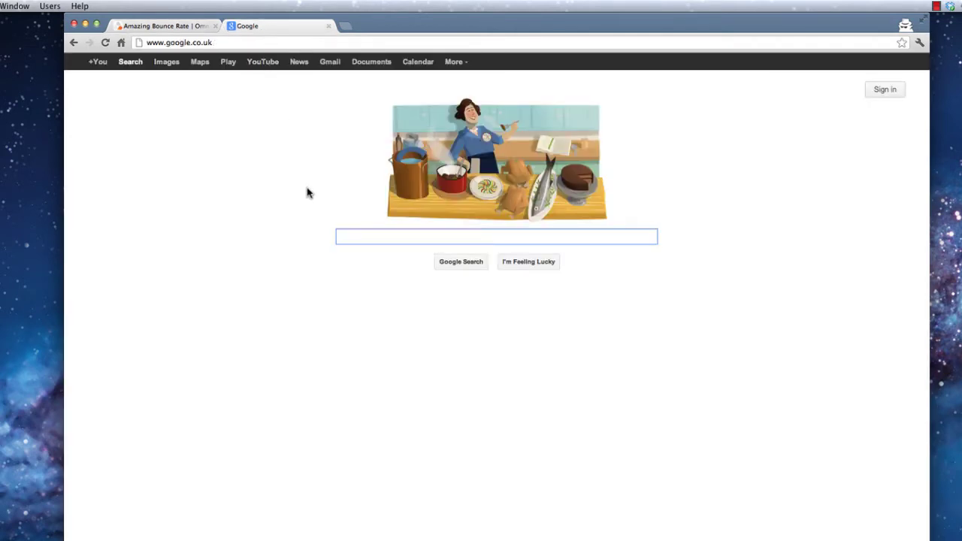
pyautogui.write('b')
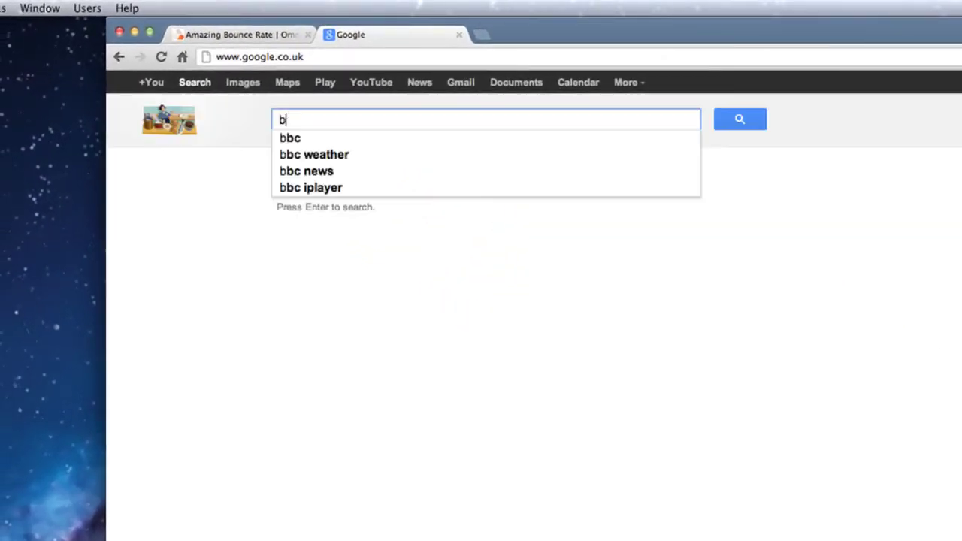
pyautogui.write('ounce ra')
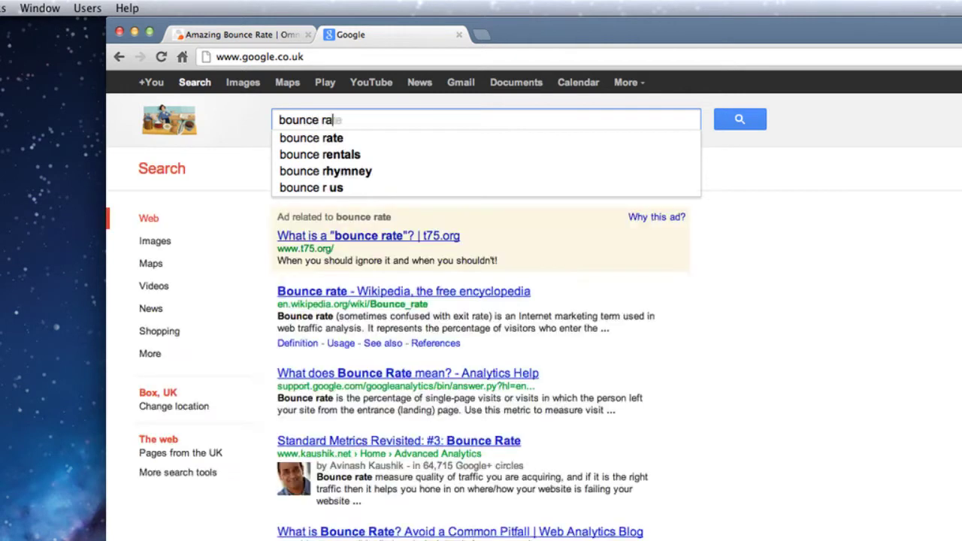
pyautogui.write('te')
pyautogui.press('Return')
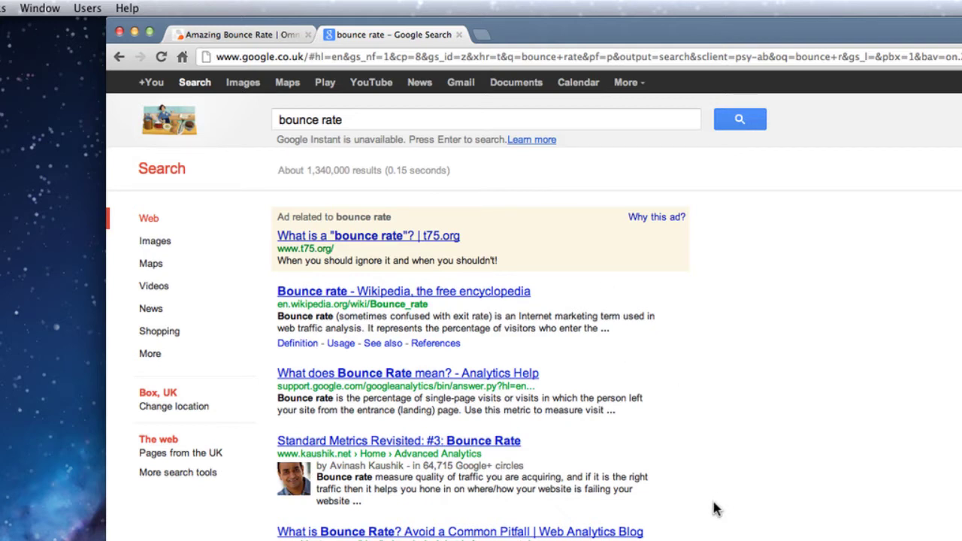
# Look through the first two pages of search results for bounce rate.
pyautogui.scroll(-3, 534, 305)
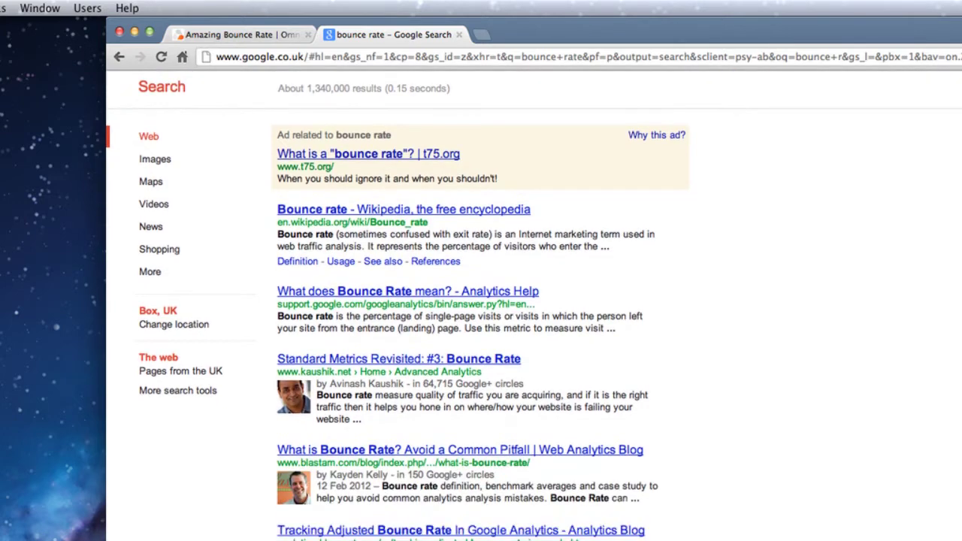
pyautogui.scroll(-10, 533, 310)
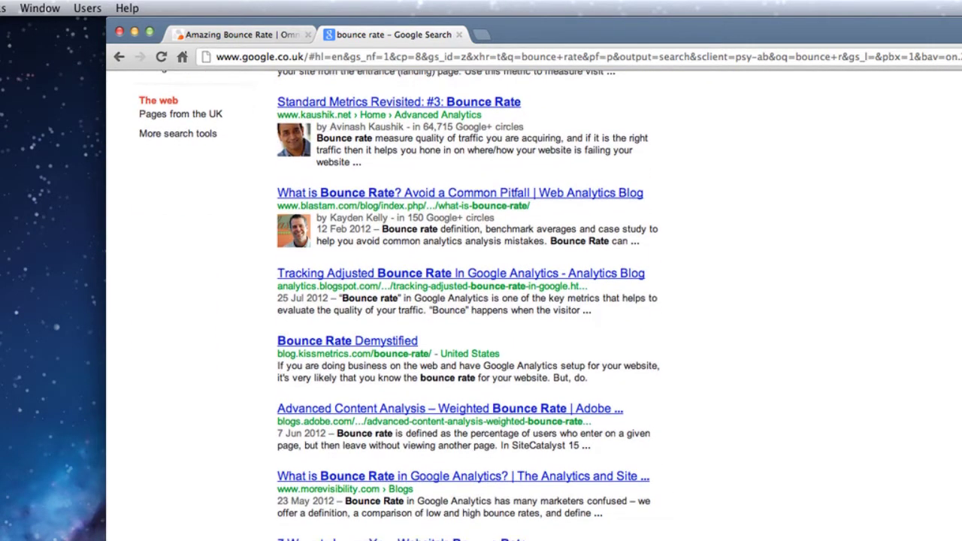
pyautogui.scroll(1, 533, 300)
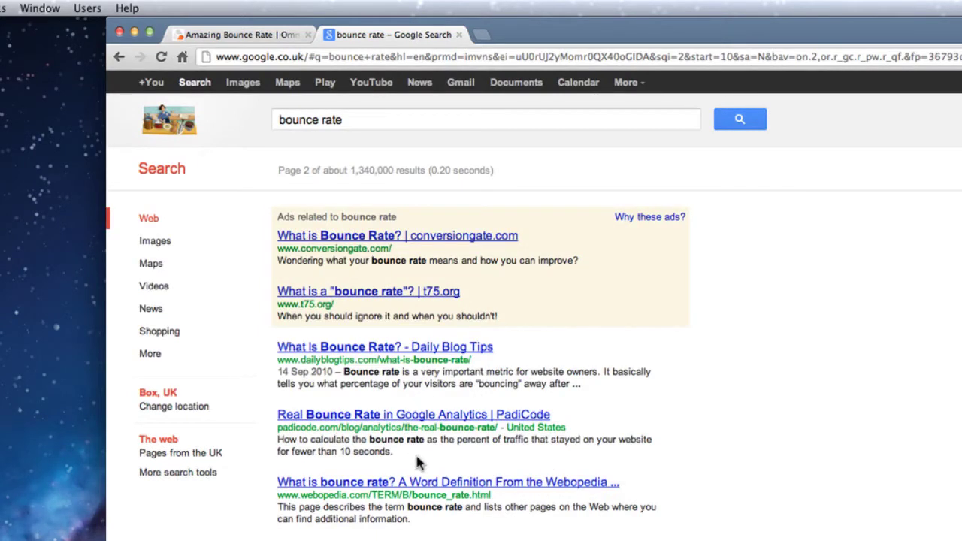
pyautogui.scroll(-8, 429, 480)
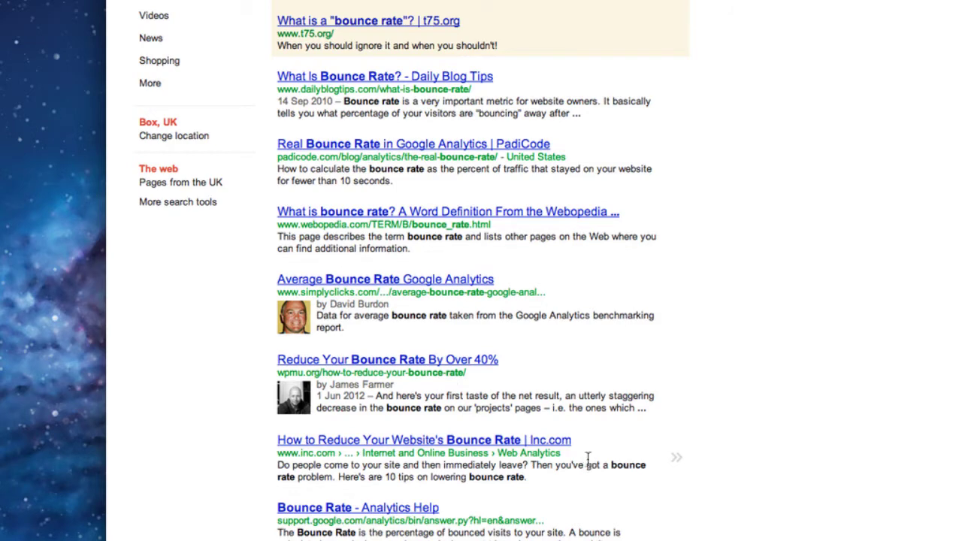
pyautogui.scroll(-10, 656, 268)
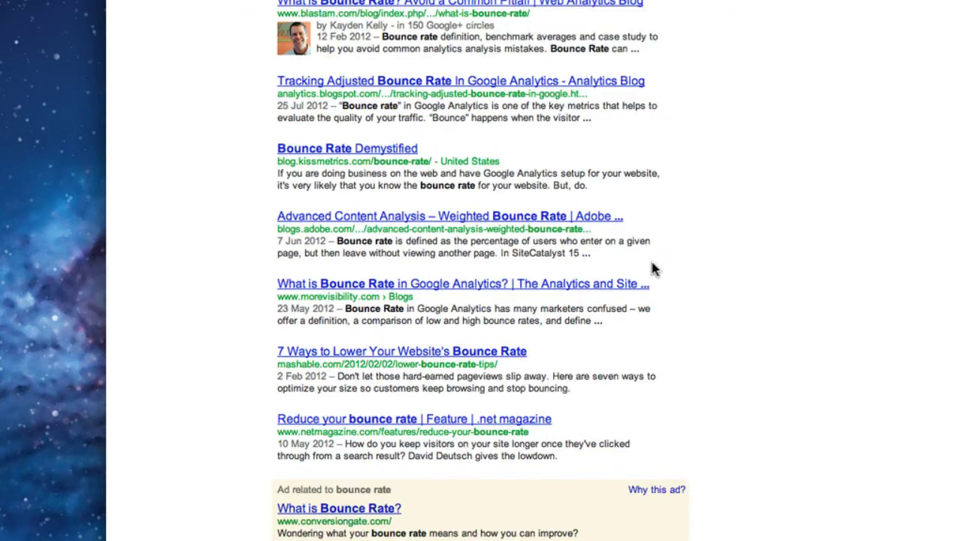
pyautogui.scroll(8, 654, 268)
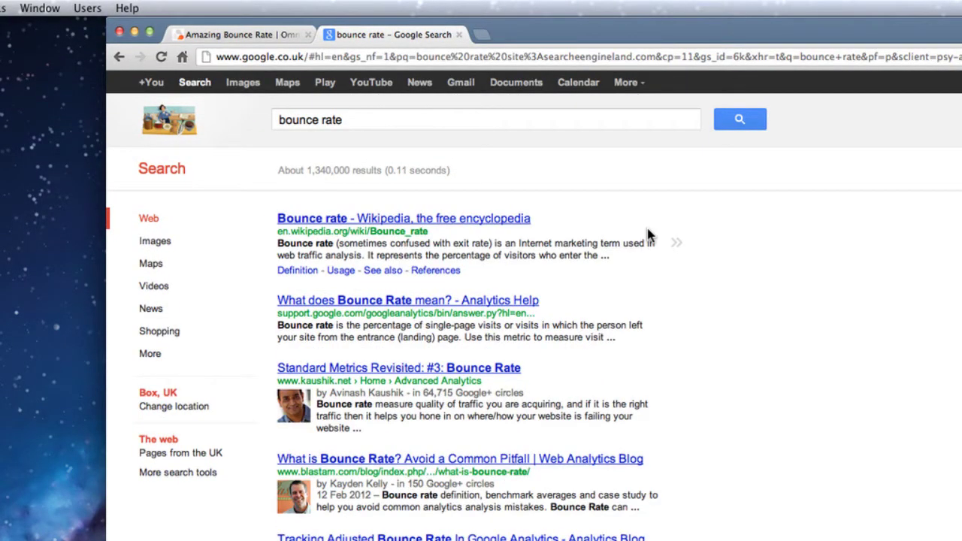
# Restrict the bounce rate search to one website with the query "bounce rate site:searchengineland.com".
pyautogui.click(413, 122)
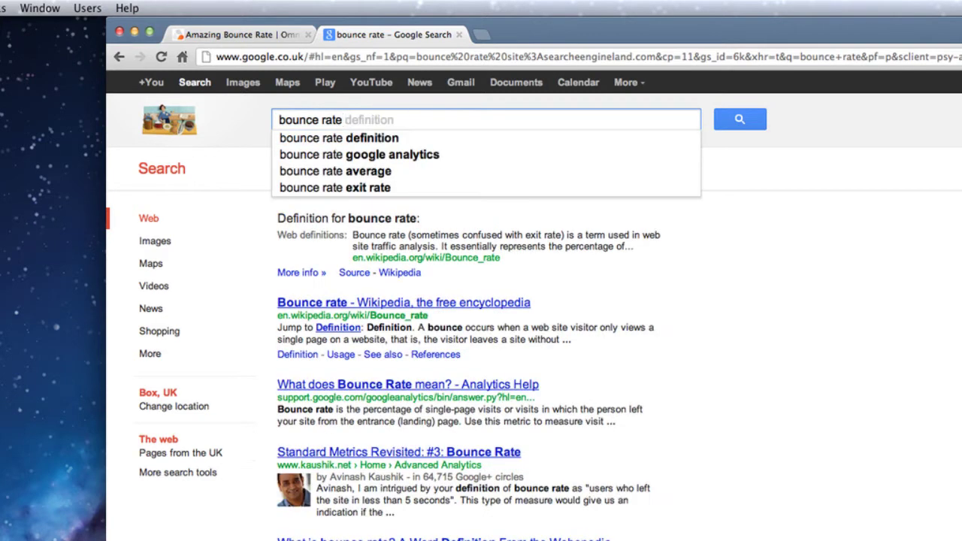
pyautogui.write('site')
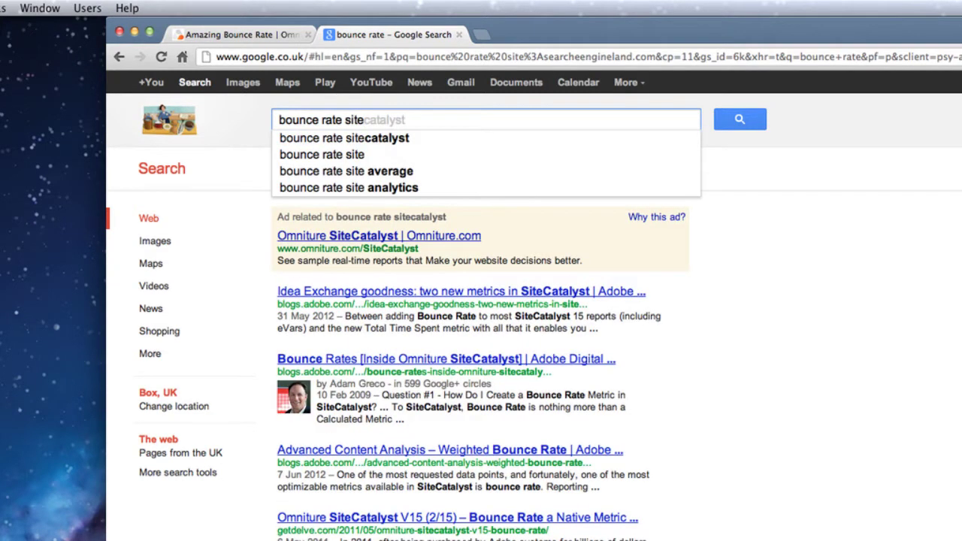
pyautogui.write(':')
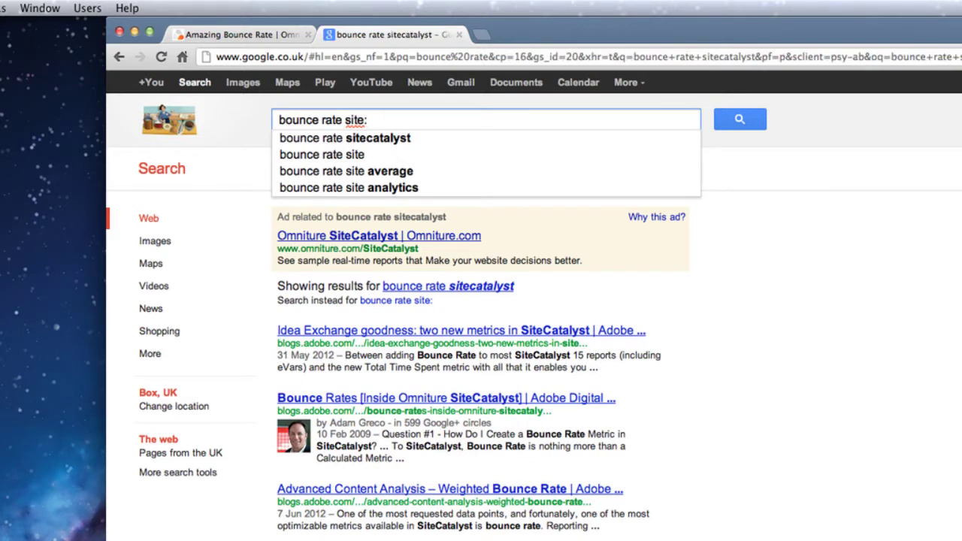
pyautogui.write('searc')
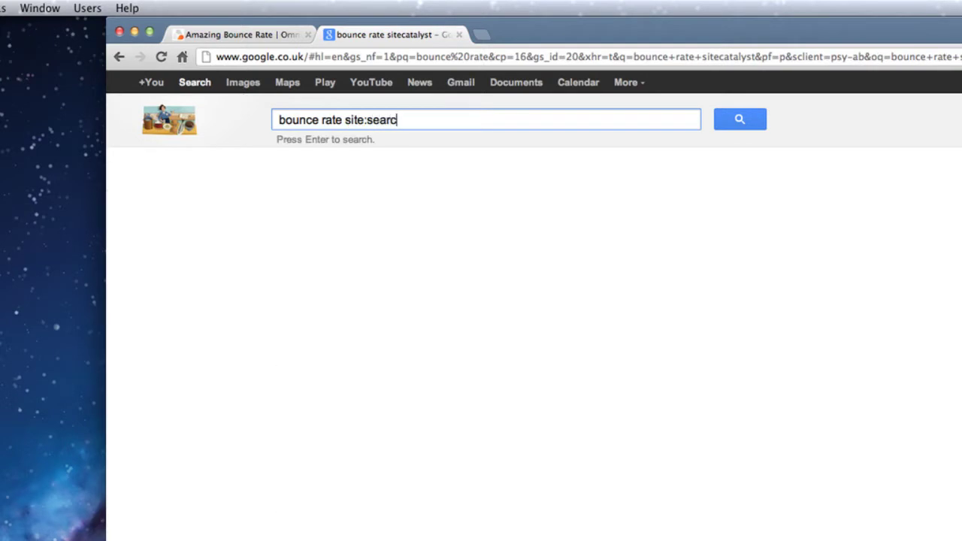
pyautogui.write('hengineland.com')
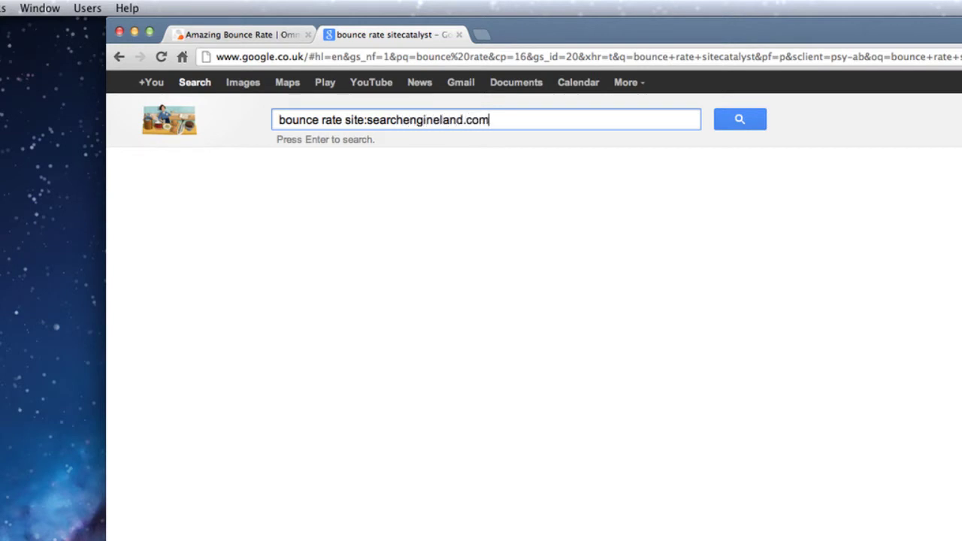
pyautogui.press('Return')
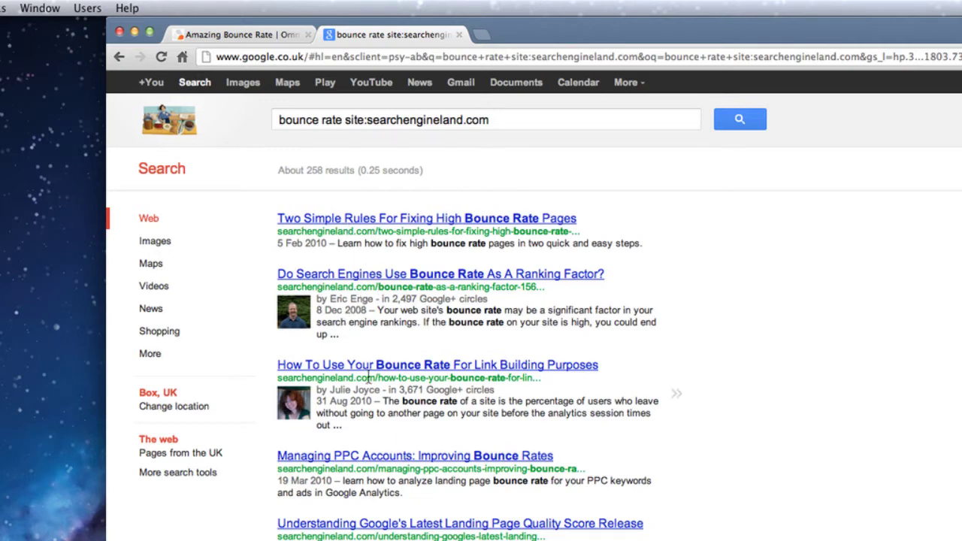
# Try the search with a space after "site:", and restore the query without that space.
pyautogui.scroll(-2, 383, 493)
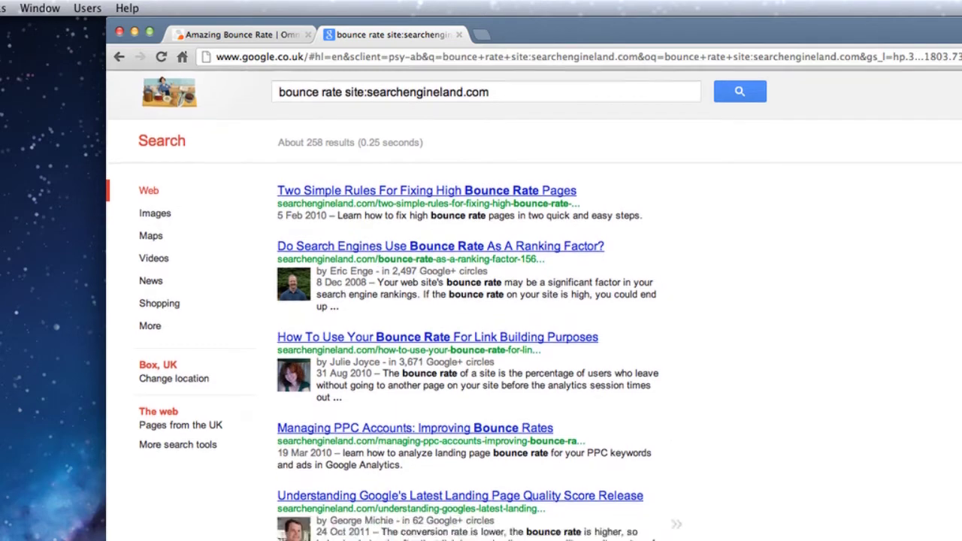
pyautogui.scroll(-5, 383, 493)
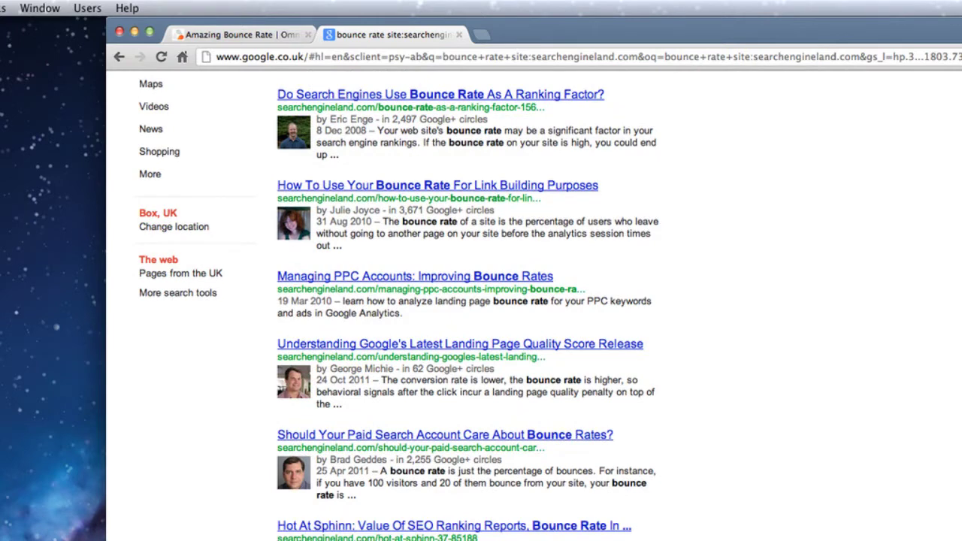
pyautogui.scroll(6, 462, 460)
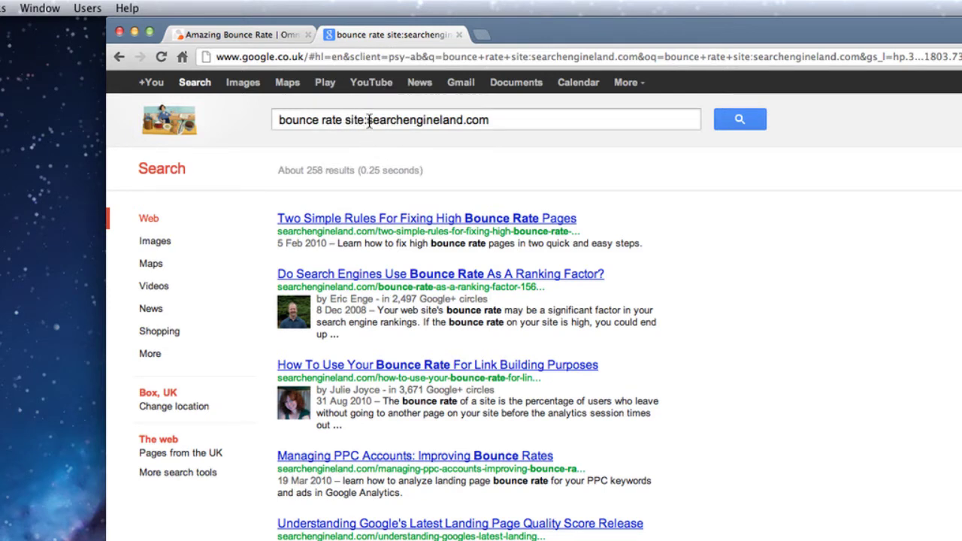
pyautogui.click(367, 121)
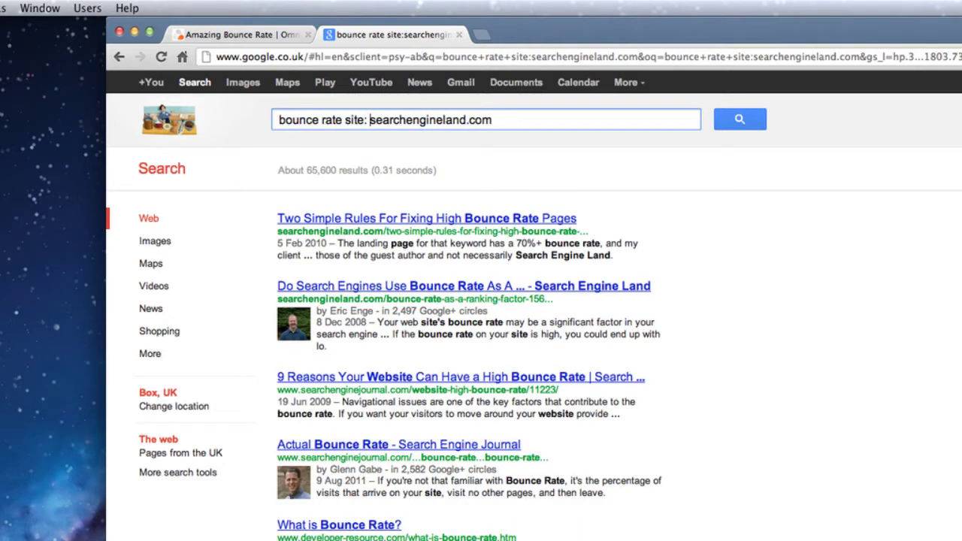
pyautogui.press('Return')
pyautogui.press('BackSpace')
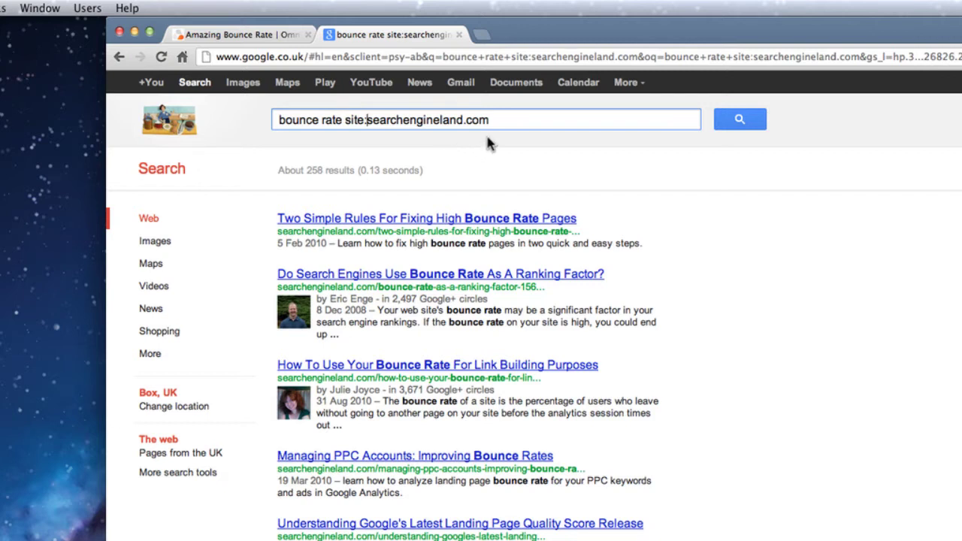
# Replace the query with "planning permission" and run an unrestricted search.
pyautogui.moveTo(493, 122); pyautogui.dragTo(291, 111)
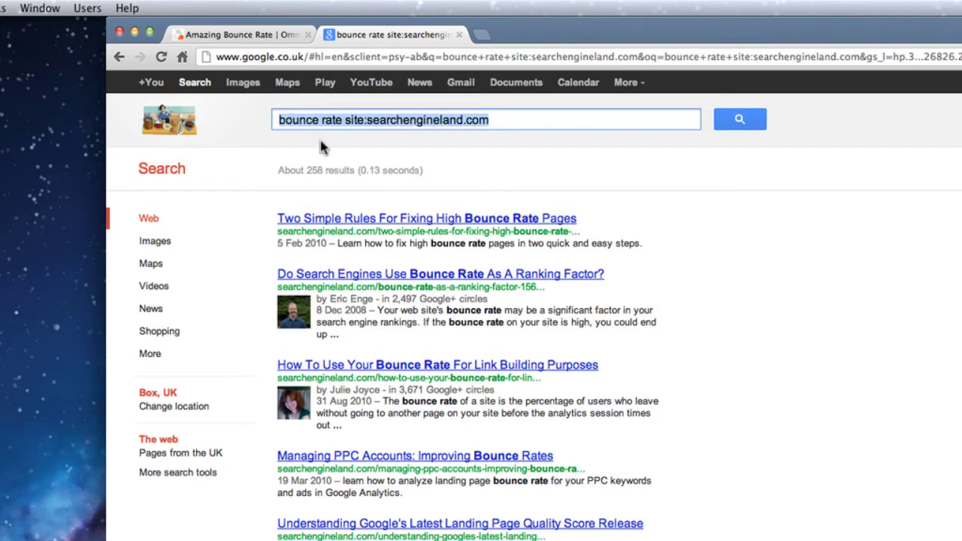
pyautogui.press('BackSpace')
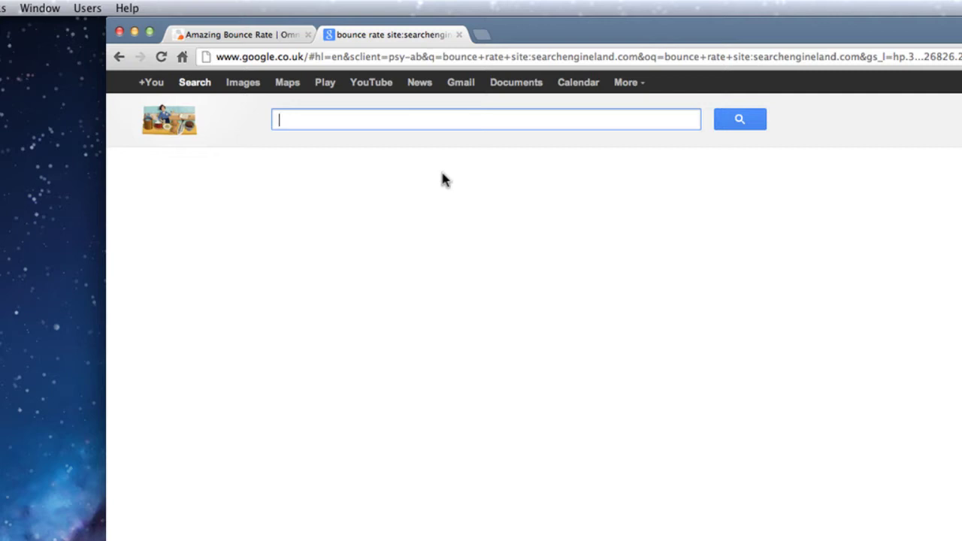
pyautogui.write('plan')
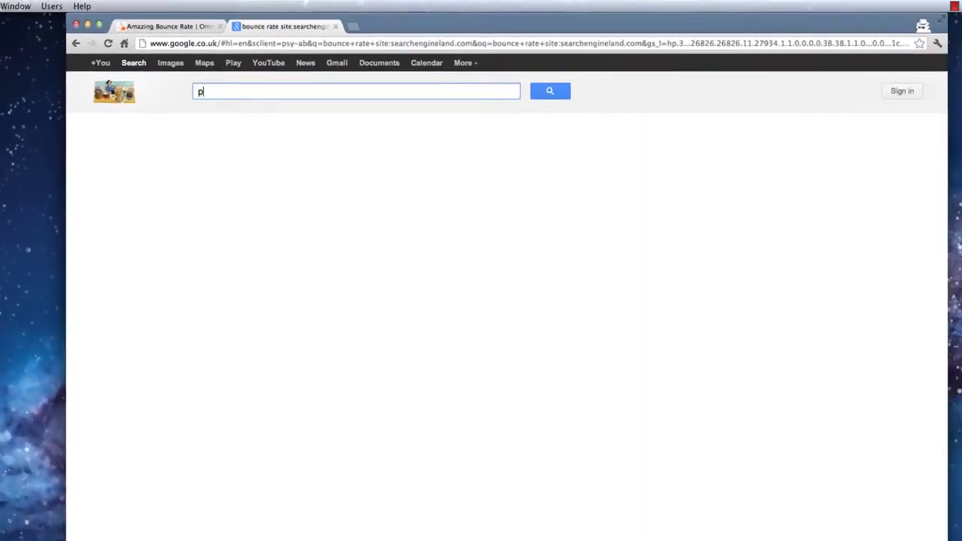
pyautogui.write('ning p')
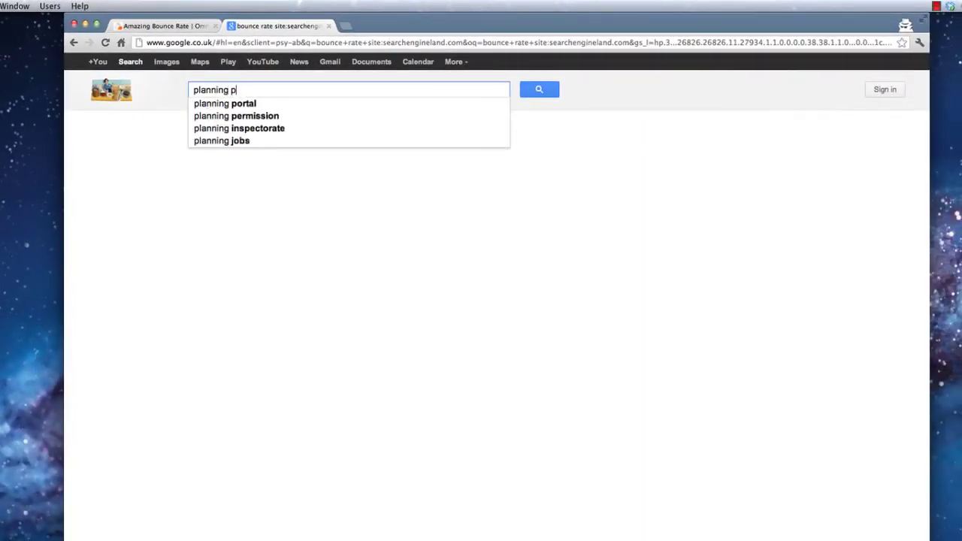
pyautogui.write('ermission')
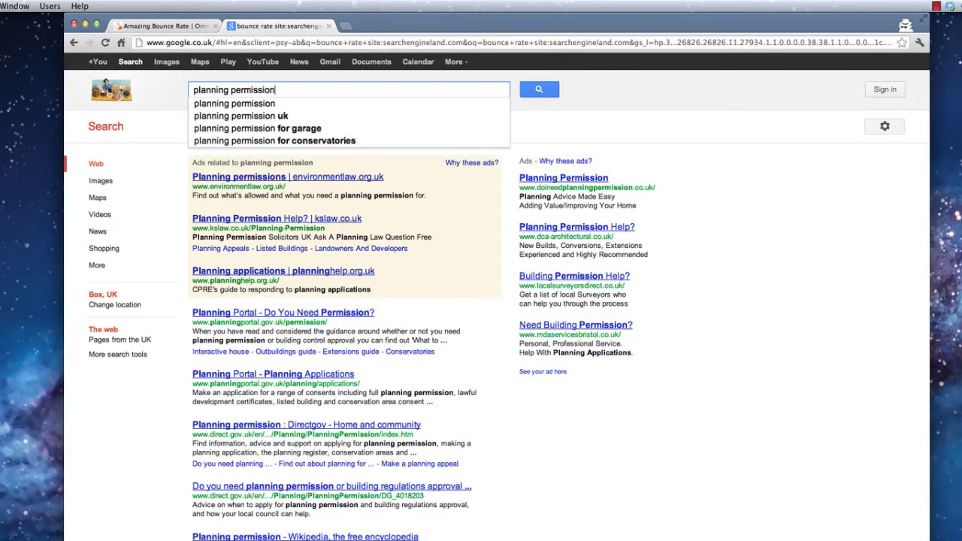
pyautogui.press('Return')
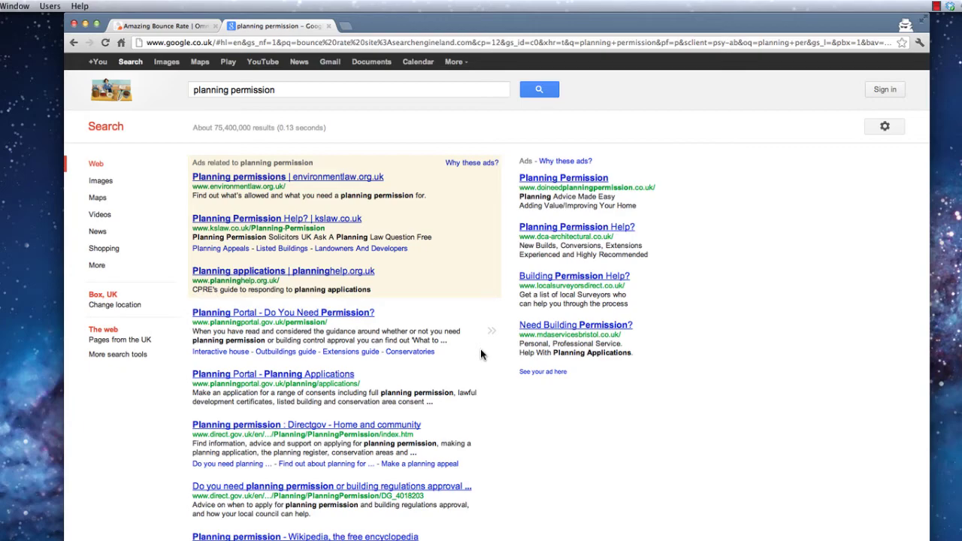
# Restrict the planning permission search to government sites with "site:gov.uk" and check the domain in the first organic result's address.
pyautogui.click(278, 90)
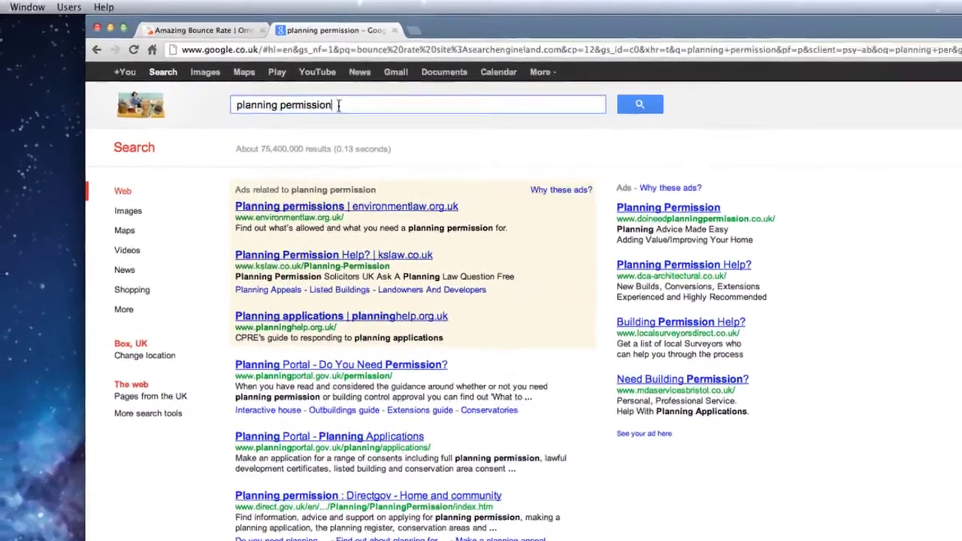
pyautogui.write('sit')
pyautogui.write('e:')
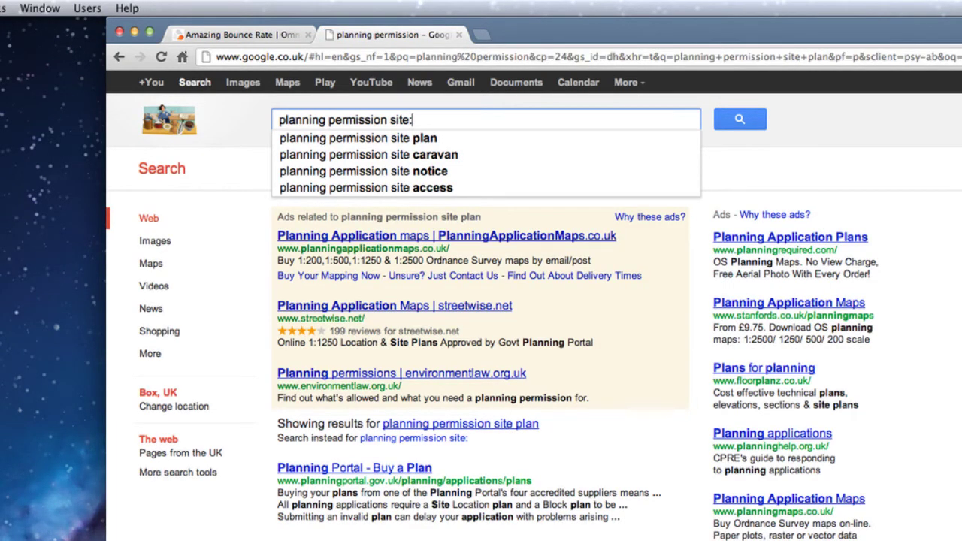
pyautogui.write('gov.uk')
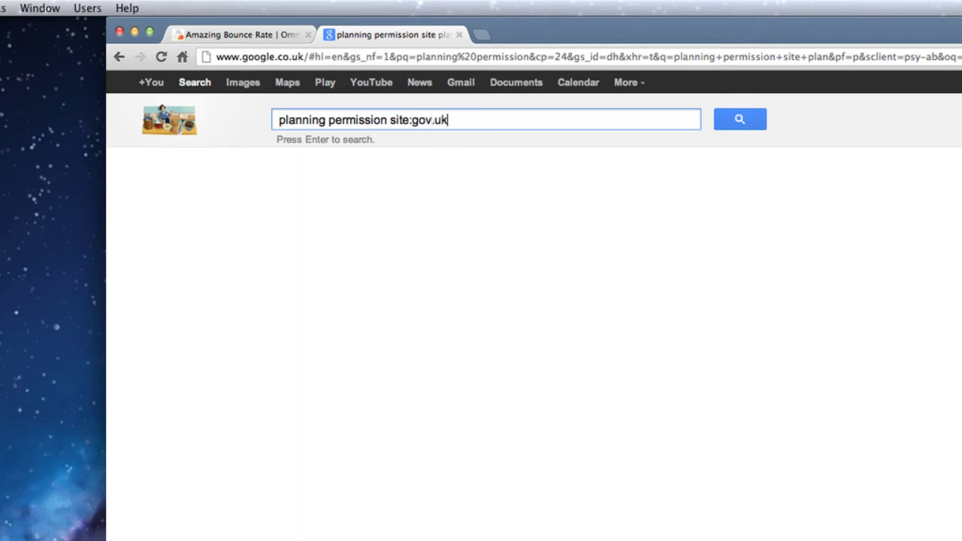
pyautogui.press('Return')
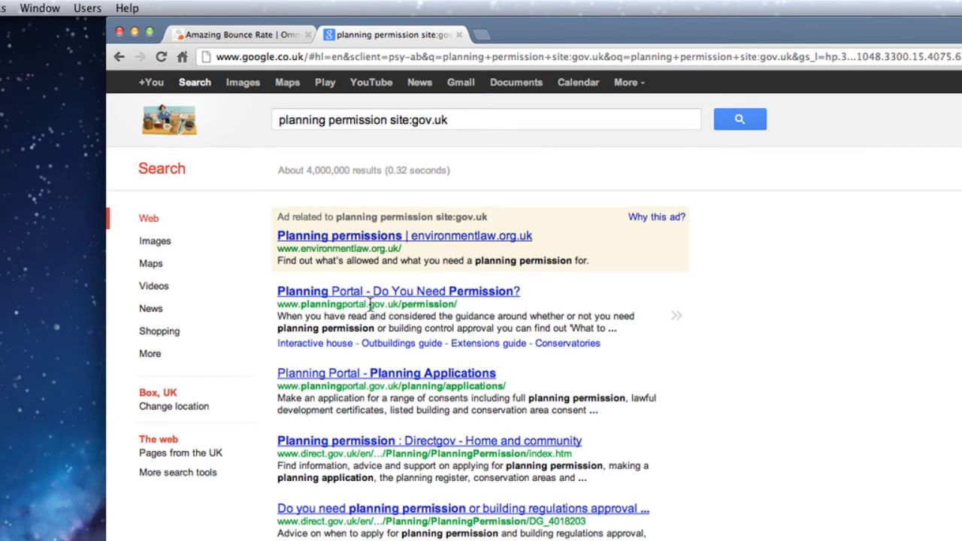
pyautogui.moveTo(369, 303); pyautogui.dragTo(397, 304)
# Replace the query with "microphone" and search the web for it.
pyautogui.moveTo(465, 116); pyautogui.dragTo(274, 118)
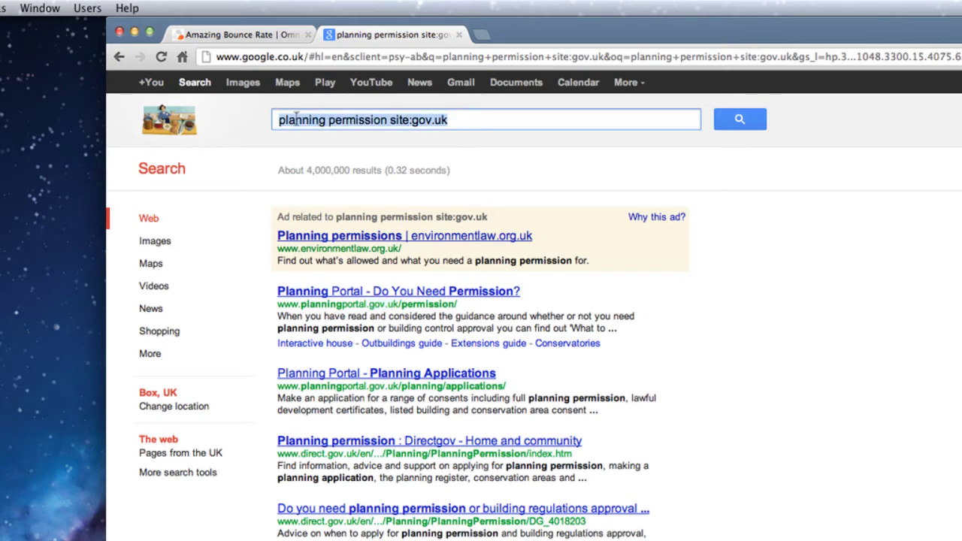
pyautogui.write('mic')
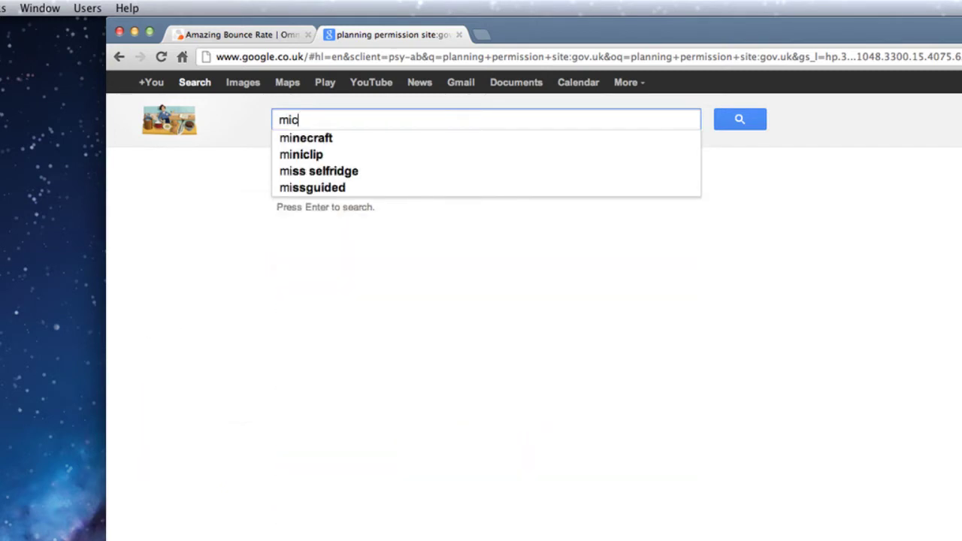
pyautogui.write('rophone')
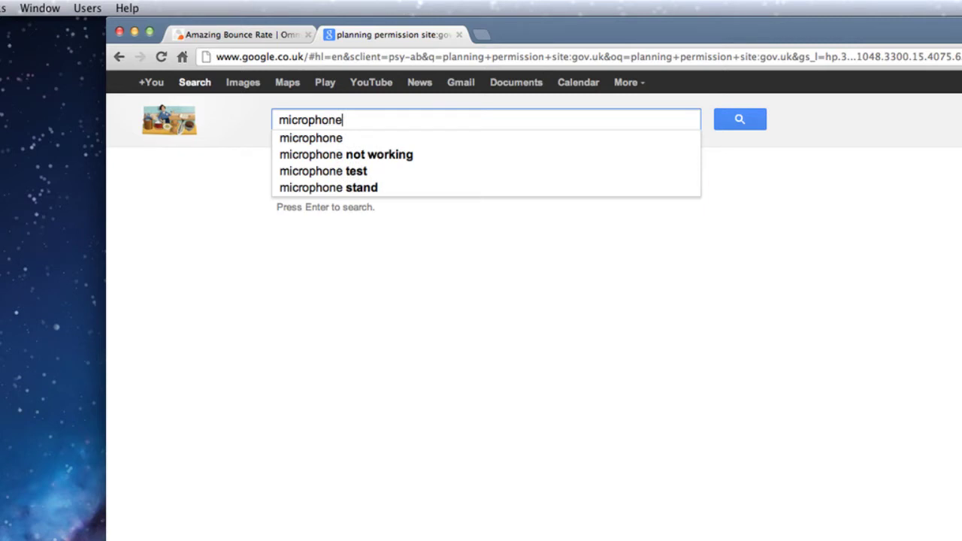
pyautogui.press('Return')
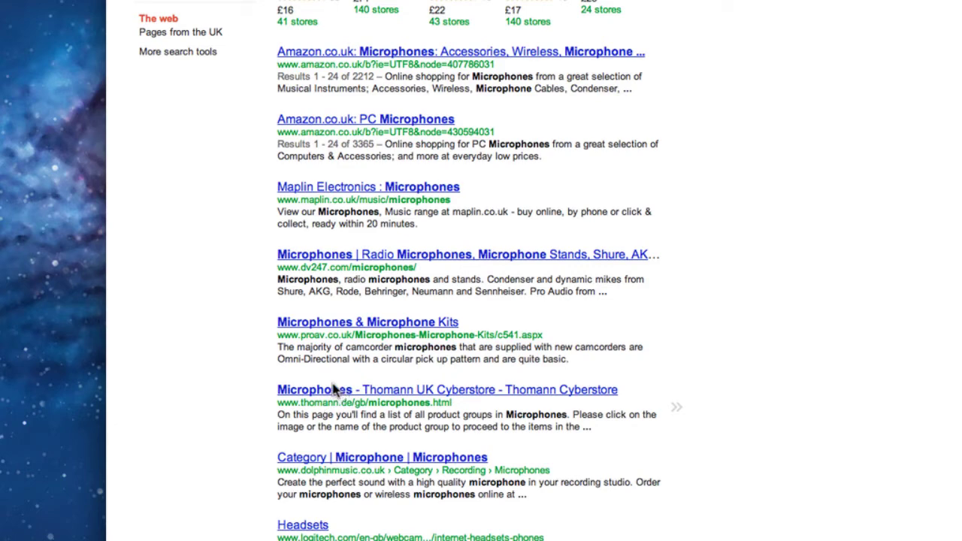
# Restrict the microphone search to British commercial domains by adding "site:co.uk", and run it.
pyautogui.write('sit')
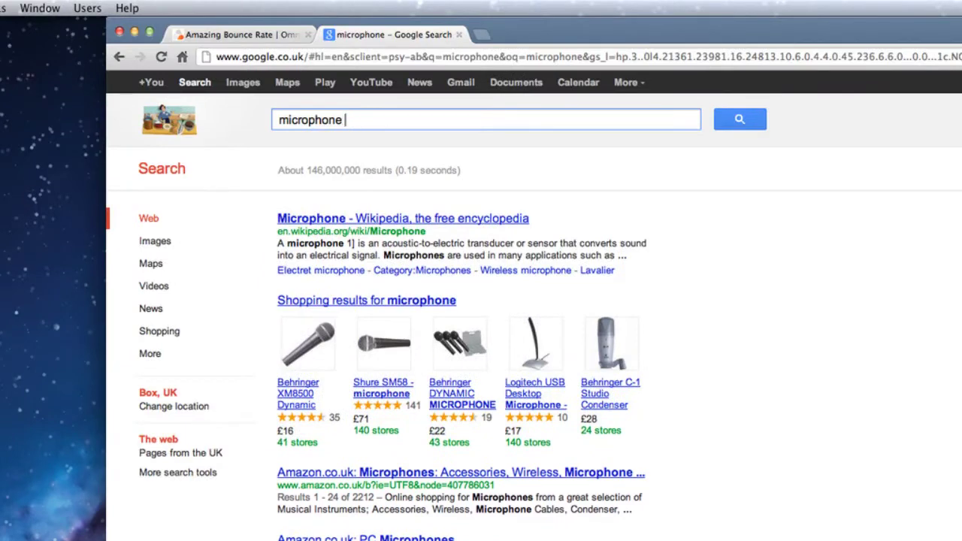
pyautogui.write('eco.')
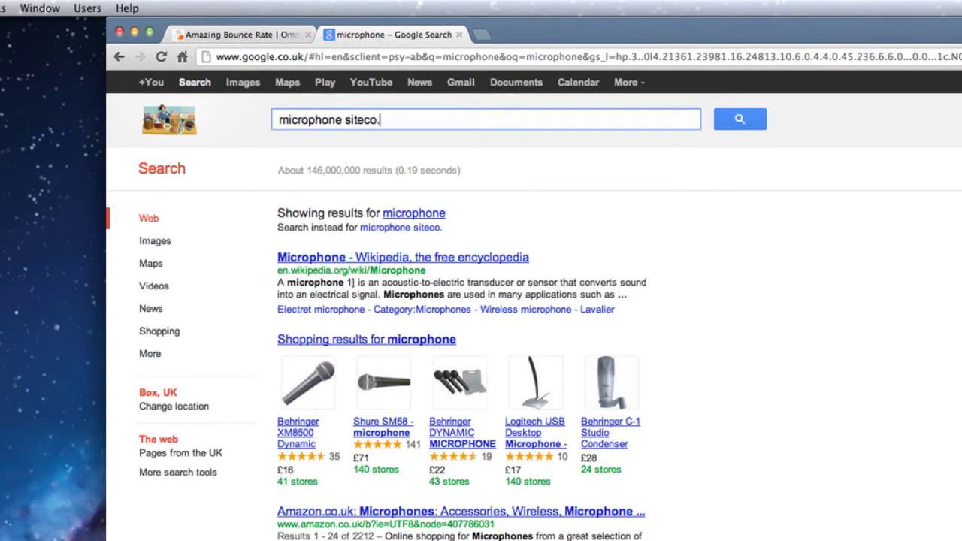
pyautogui.write('uk')
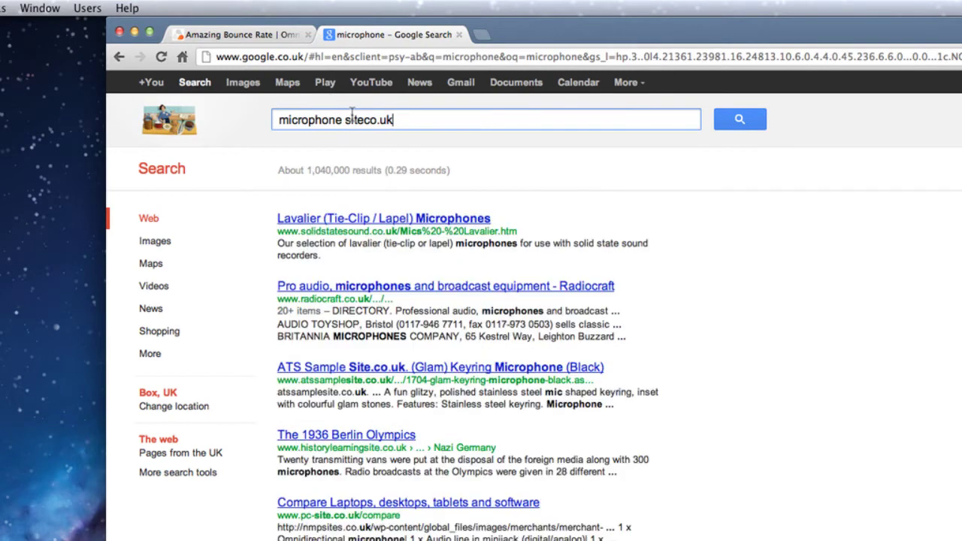
pyautogui.click(362, 122)
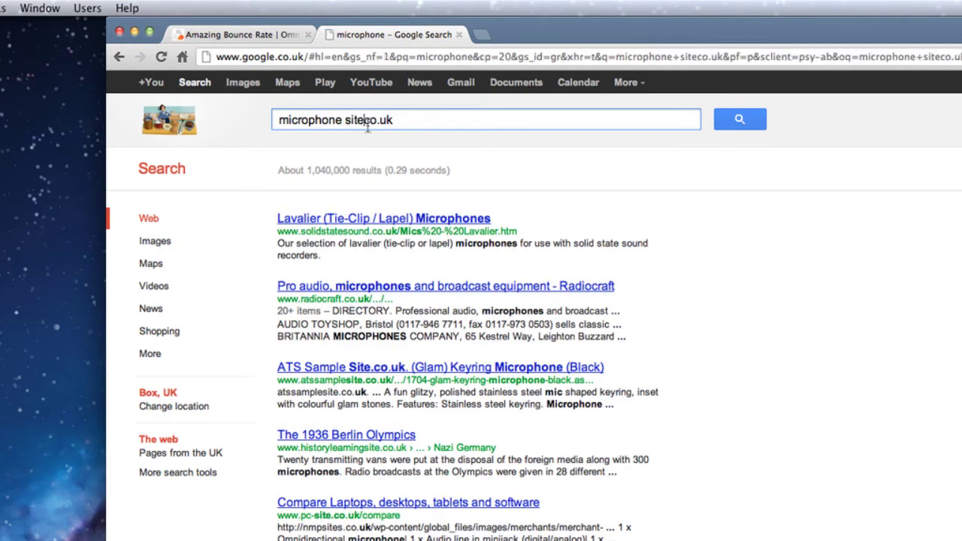
pyautogui.write(':')
pyautogui.press('Return')
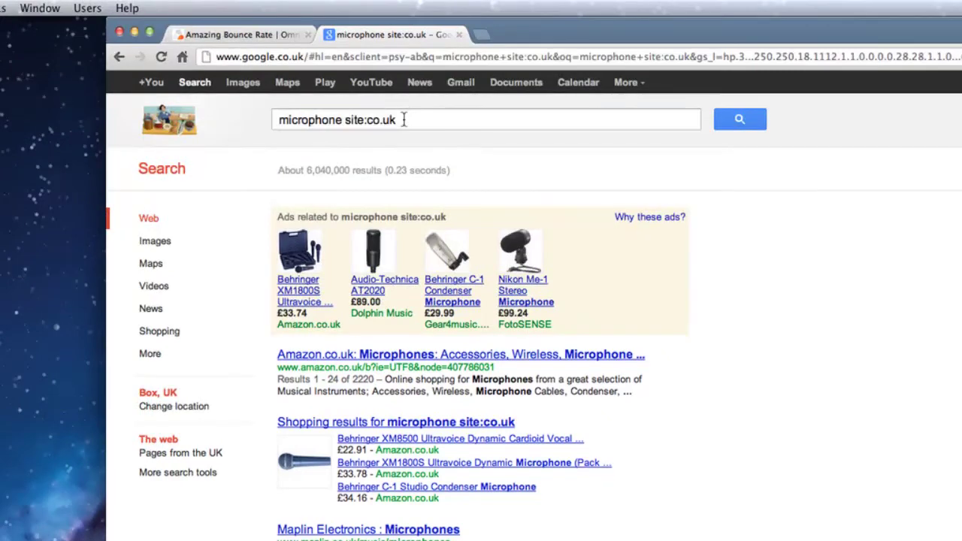
# Change the domain restriction of the microphone search to "site:com".
pyautogui.click(403, 120)
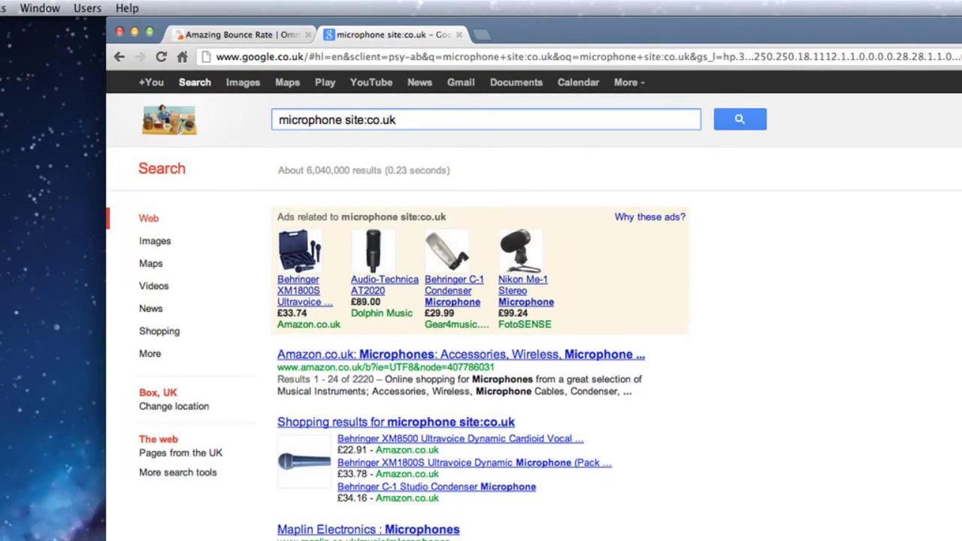
pyautogui.press('BackSpace')
pyautogui.press('BackSpace')
pyautogui.press('BackSpace')
pyautogui.press('BackSpace')
pyautogui.write('om')
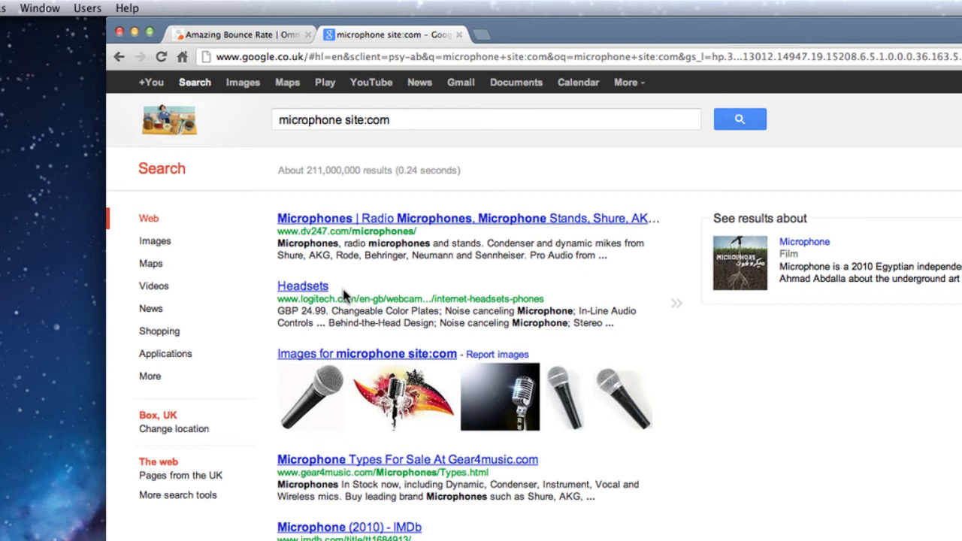
# Replace the whole query with "site:hipposareus.org", without any keyword, and run the search.
pyautogui.click(395, 120)
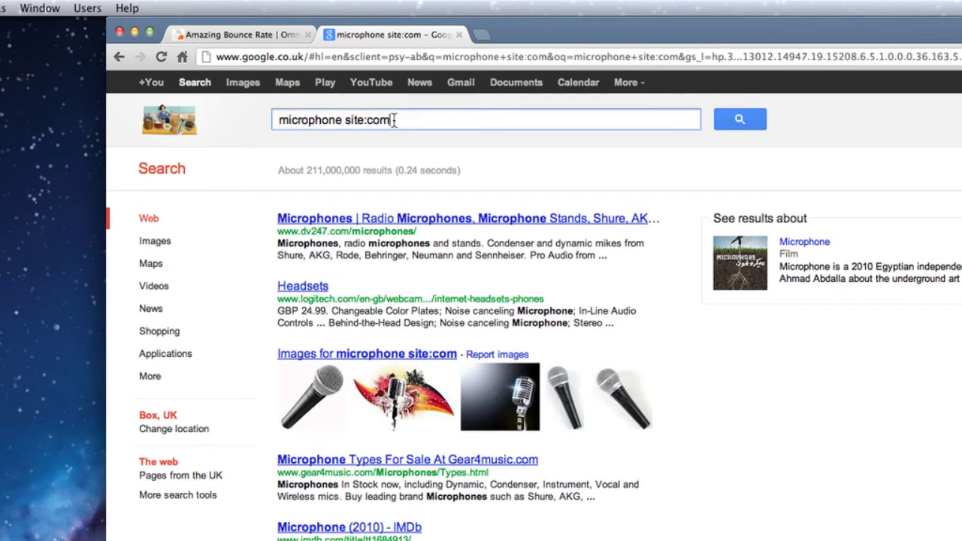
pyautogui.moveTo(395, 120); pyautogui.dragTo(269, 116)
pyautogui.press('BackSpace')
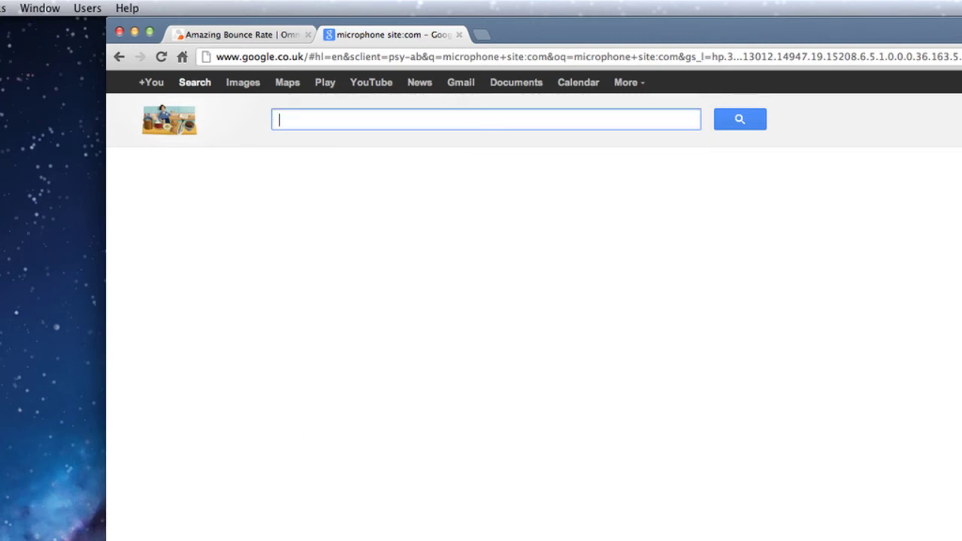
pyautogui.write('site:')
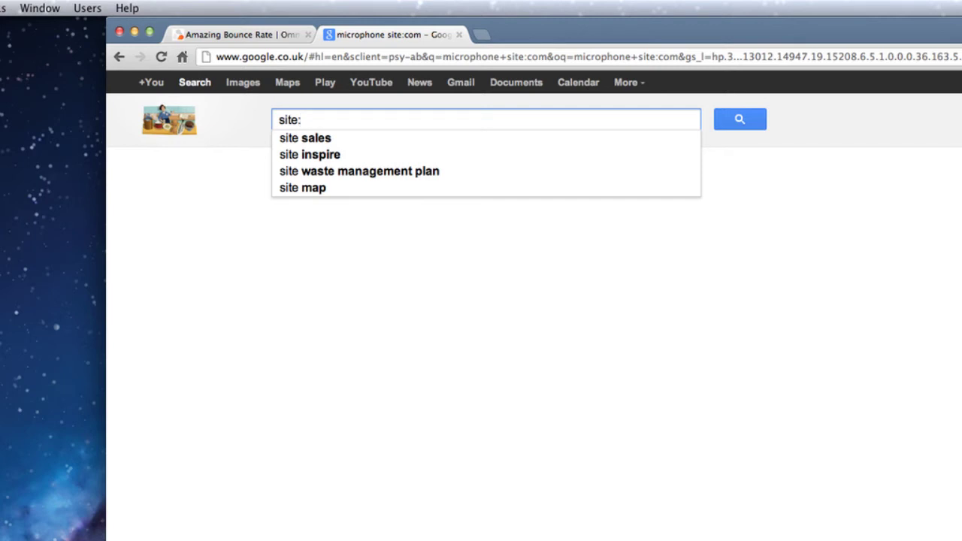
pyautogui.write('hipp')
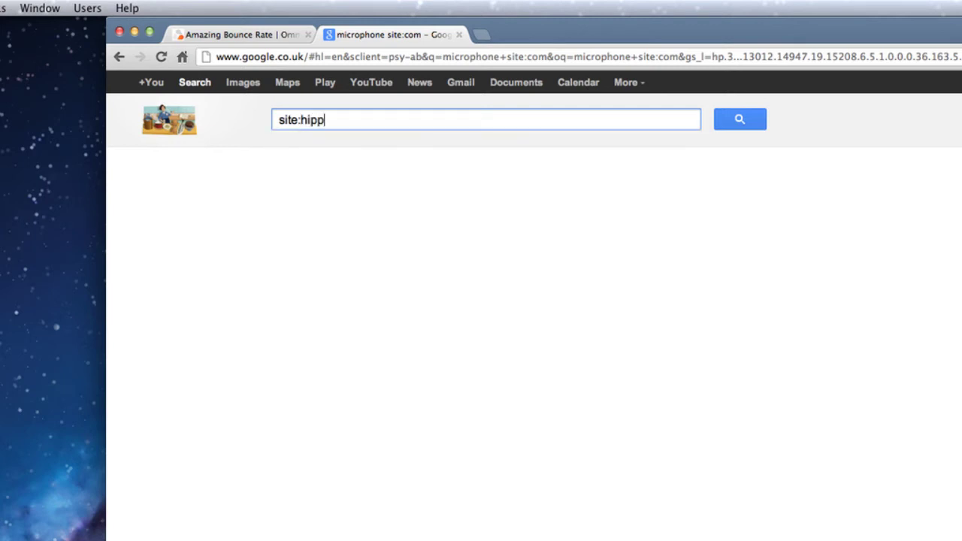
pyautogui.write('osareus.org')
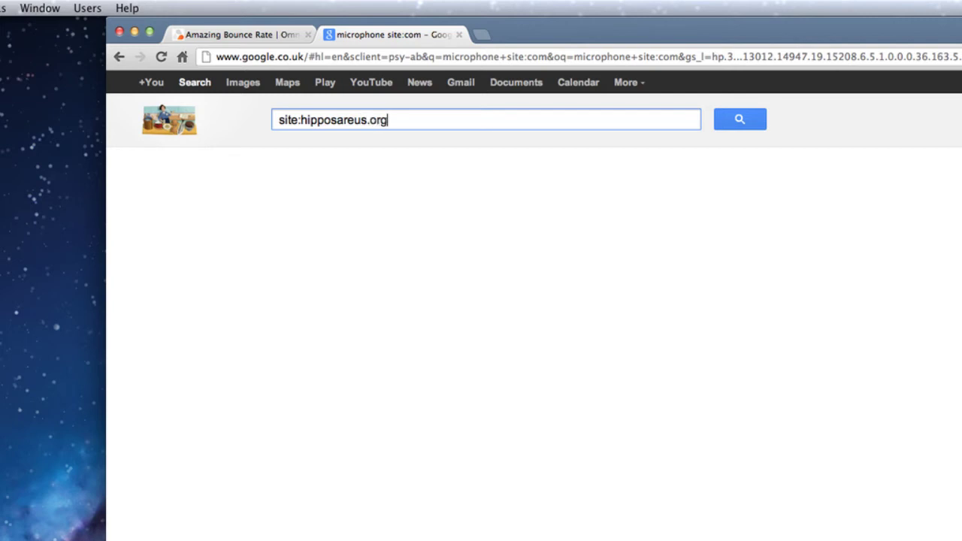
pyautogui.press('Return')
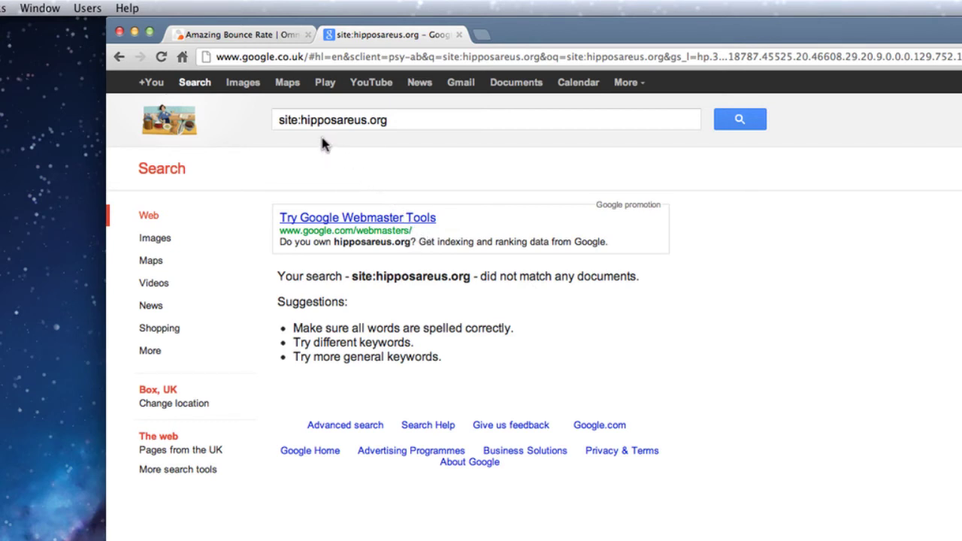
pyautogui.moveTo(301, 121); pyautogui.dragTo(403, 122)
pyautogui.press('BackSpace')
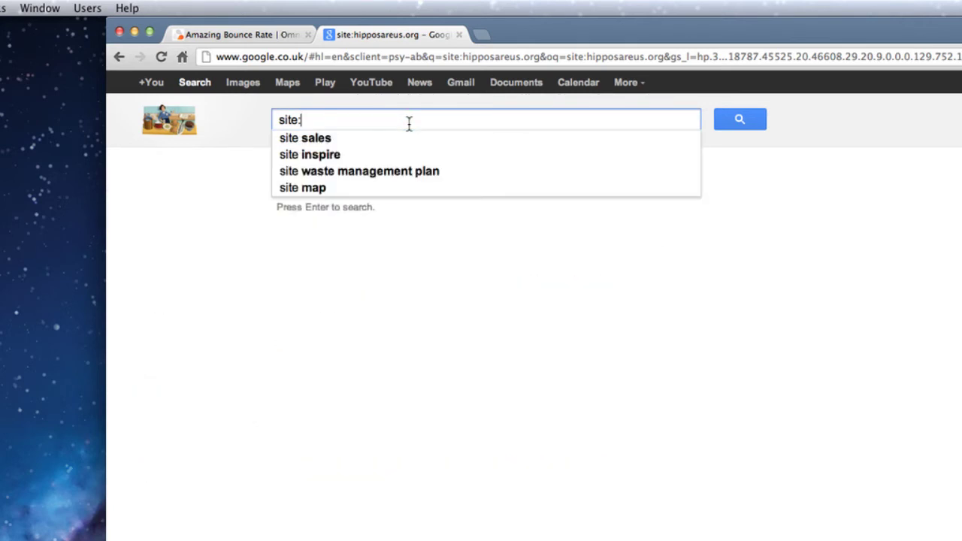
pyautogui.write('www.omni')
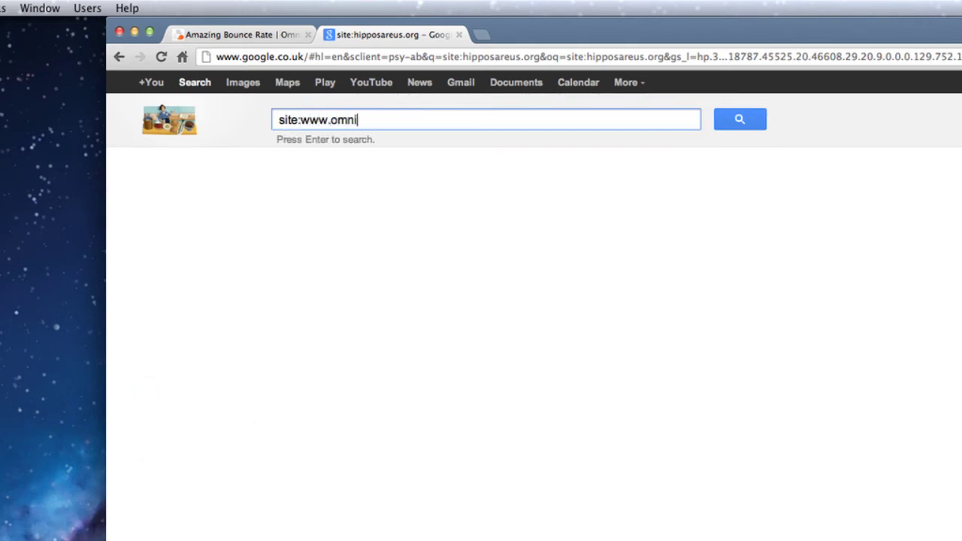
pyautogui.write('media.co.uk')
pyautogui.press('Return')
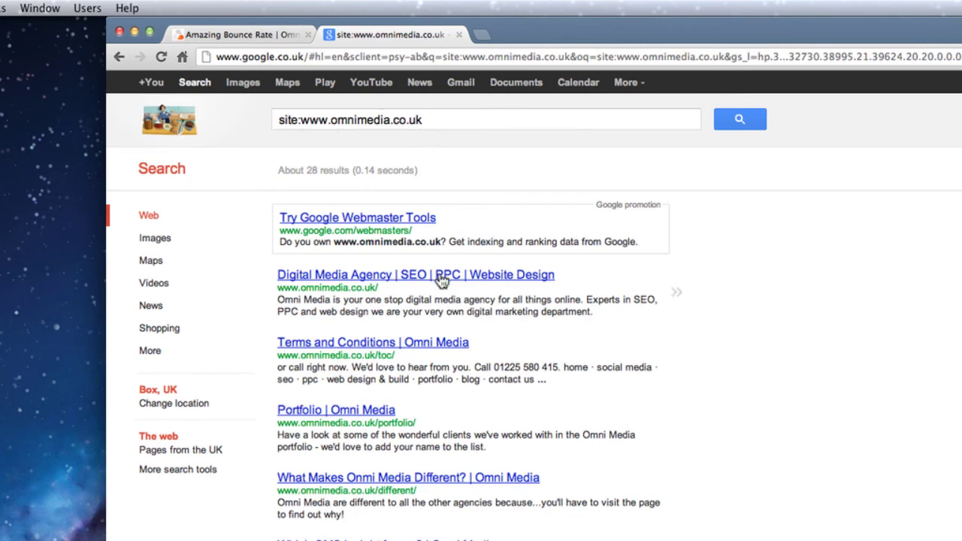
pyautogui.scroll(-1, 442, 278)
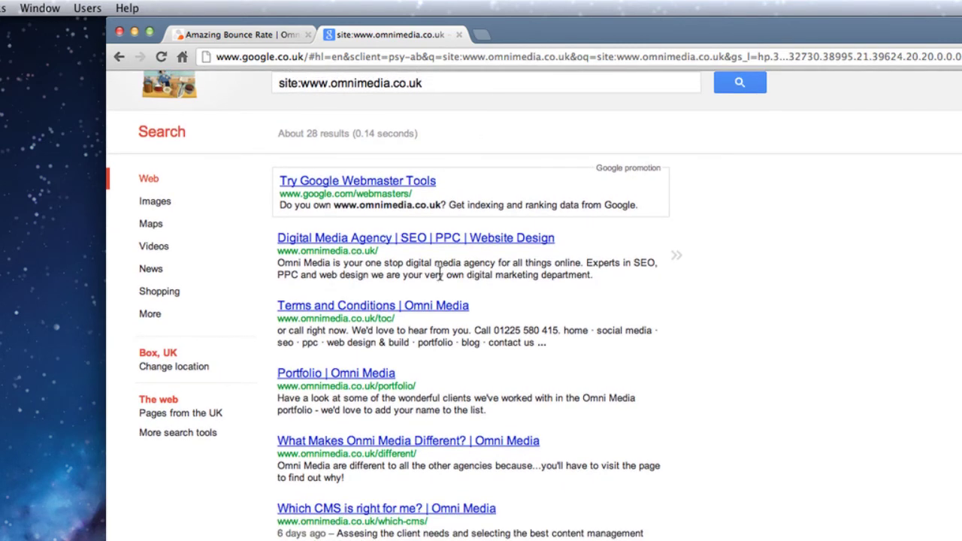